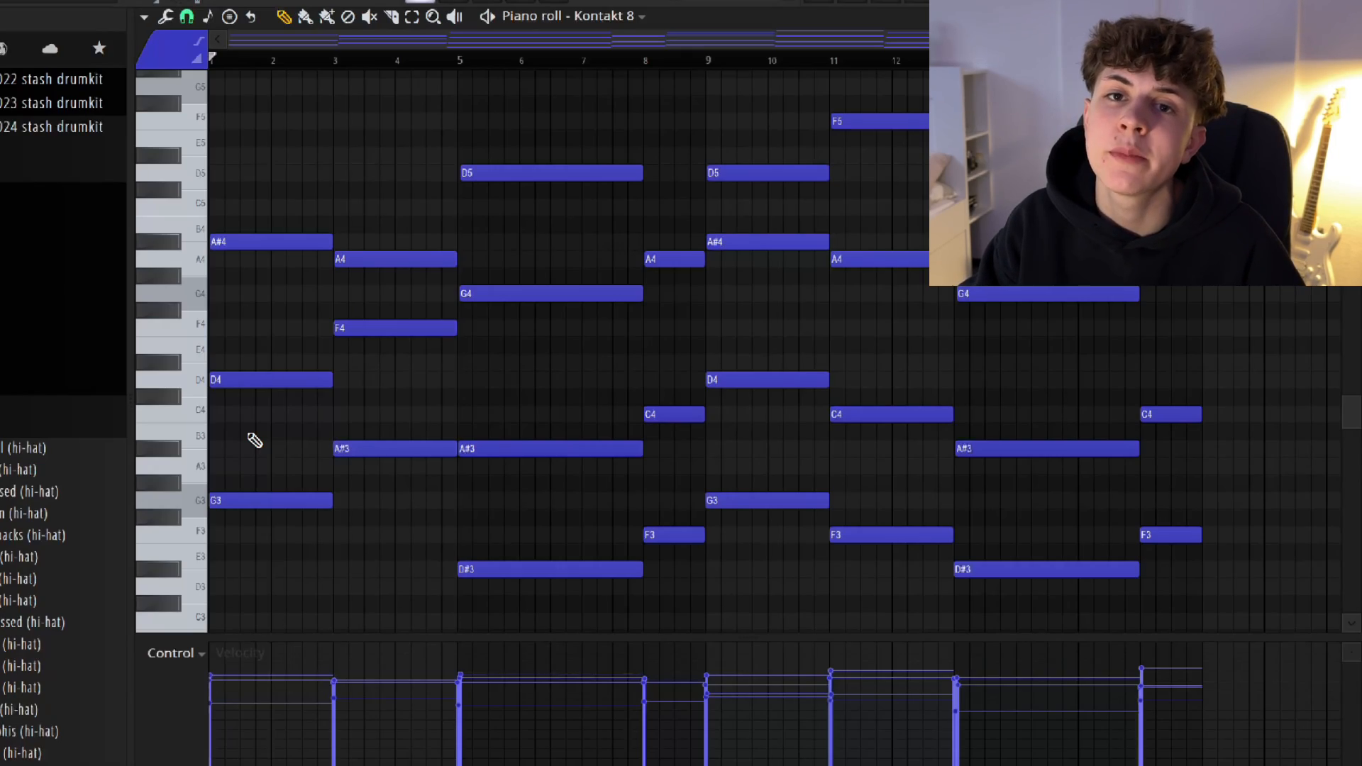
Examine the Kontakt 8 chord progression in the piano roll, selecting the chords from bars 11, 13 and 16 one after another.
scroll(255, 440, "up", 2)
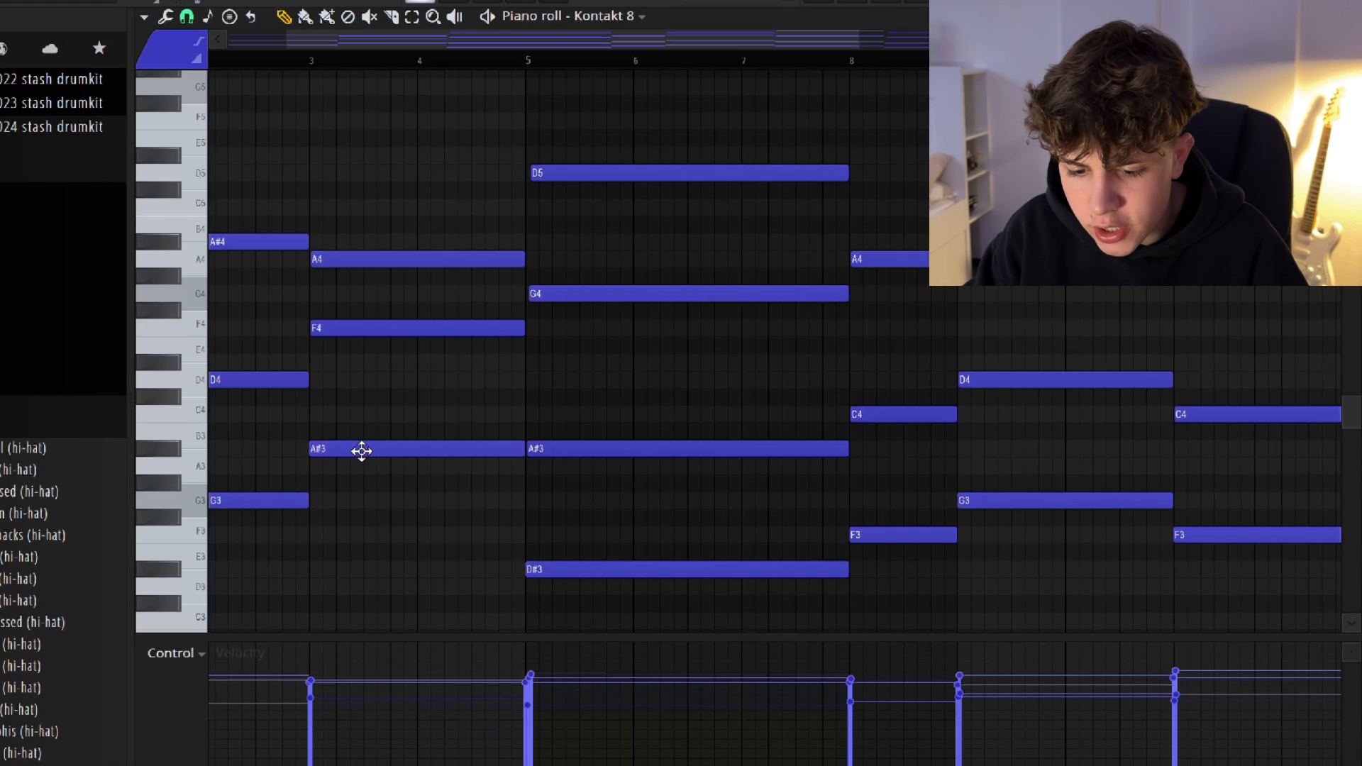
scroll(580, 514, "down", 3)
scroll(581, 512, "up", 2)
scroll(582, 513, "right", 1)
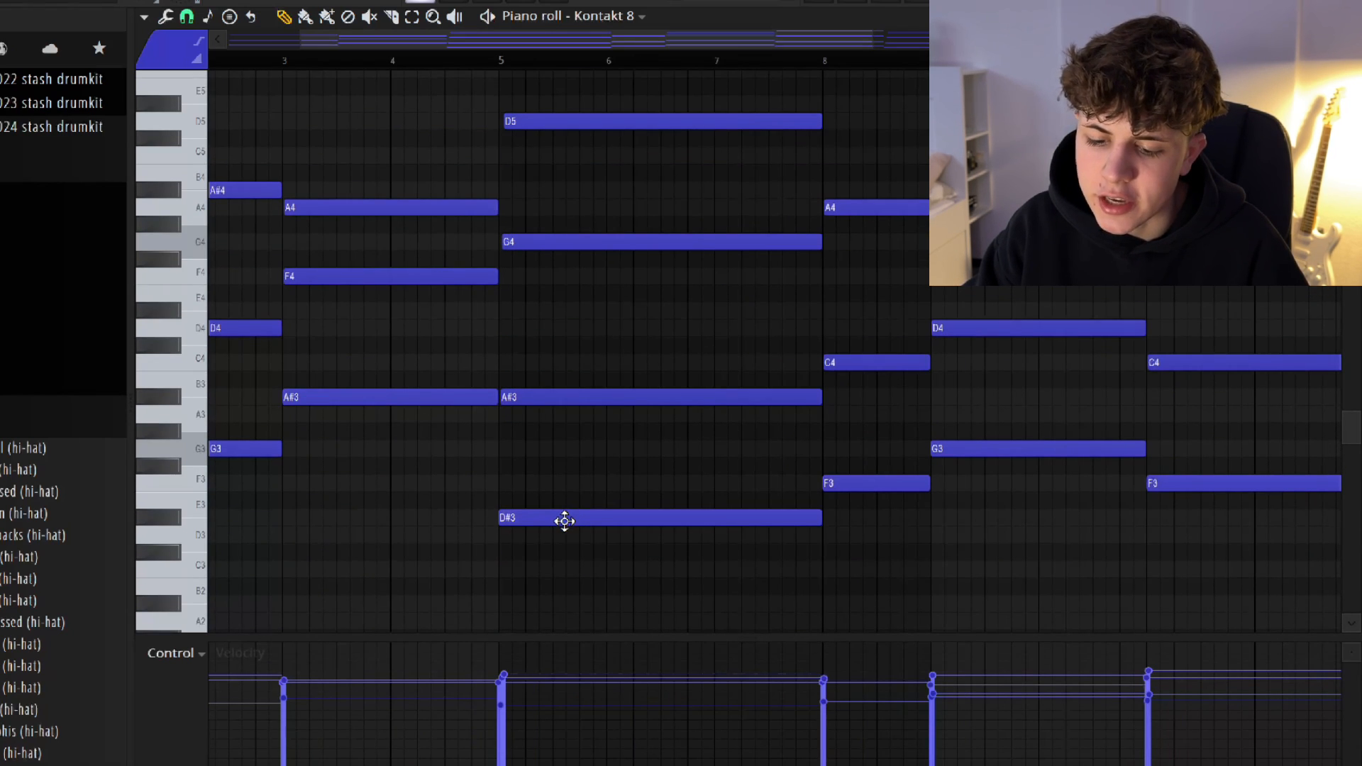
scroll(642, 508, "up", 1)
scroll(641, 508, "right", 3)
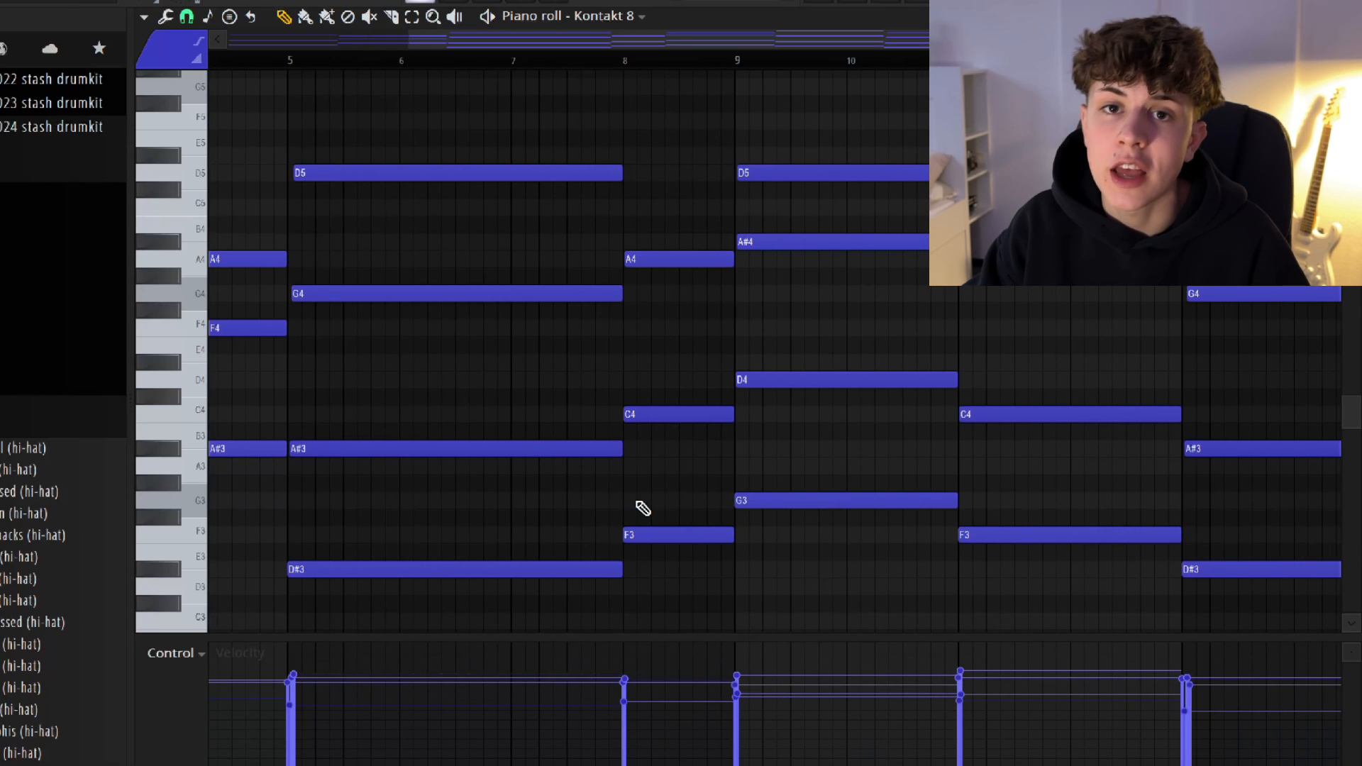
scroll(643, 508, "down", 3)
left_click_drag(634, 609, 646, 116)
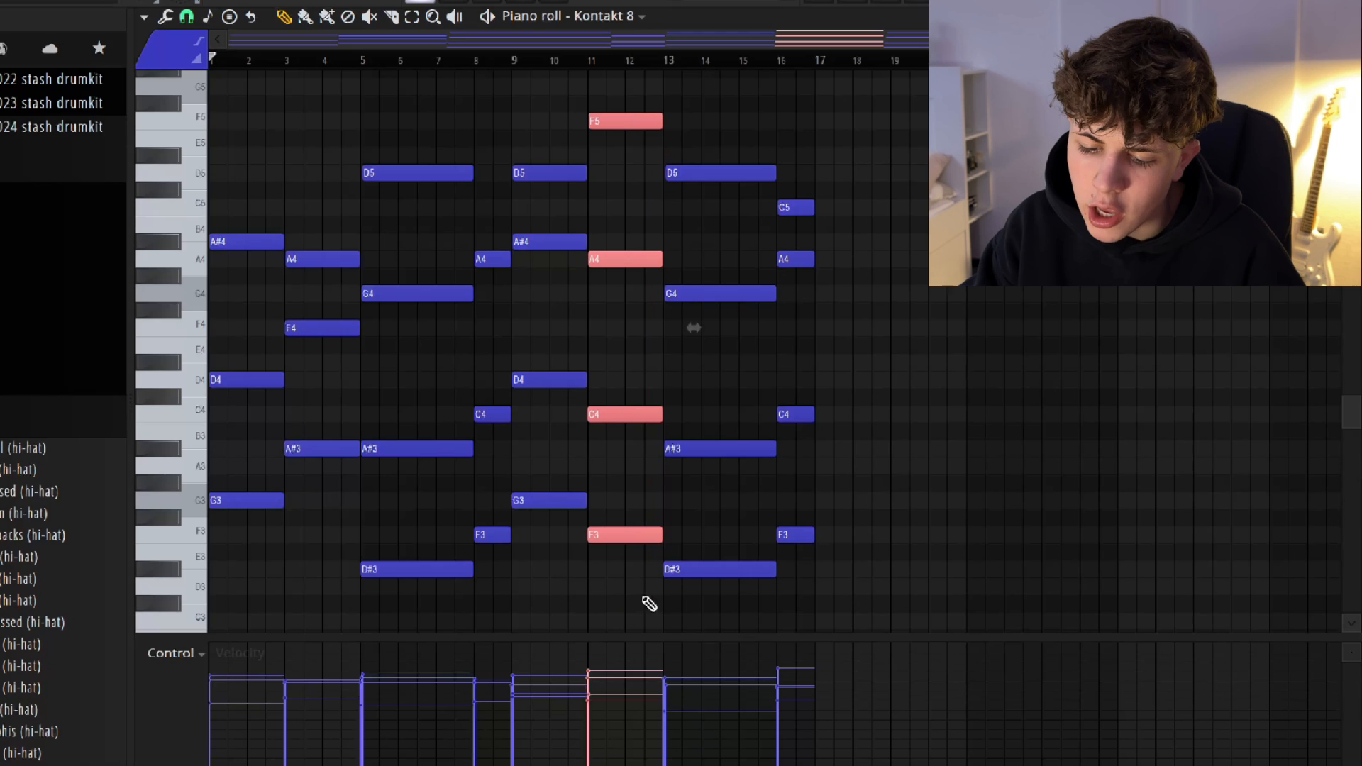
left_click(630, 523)
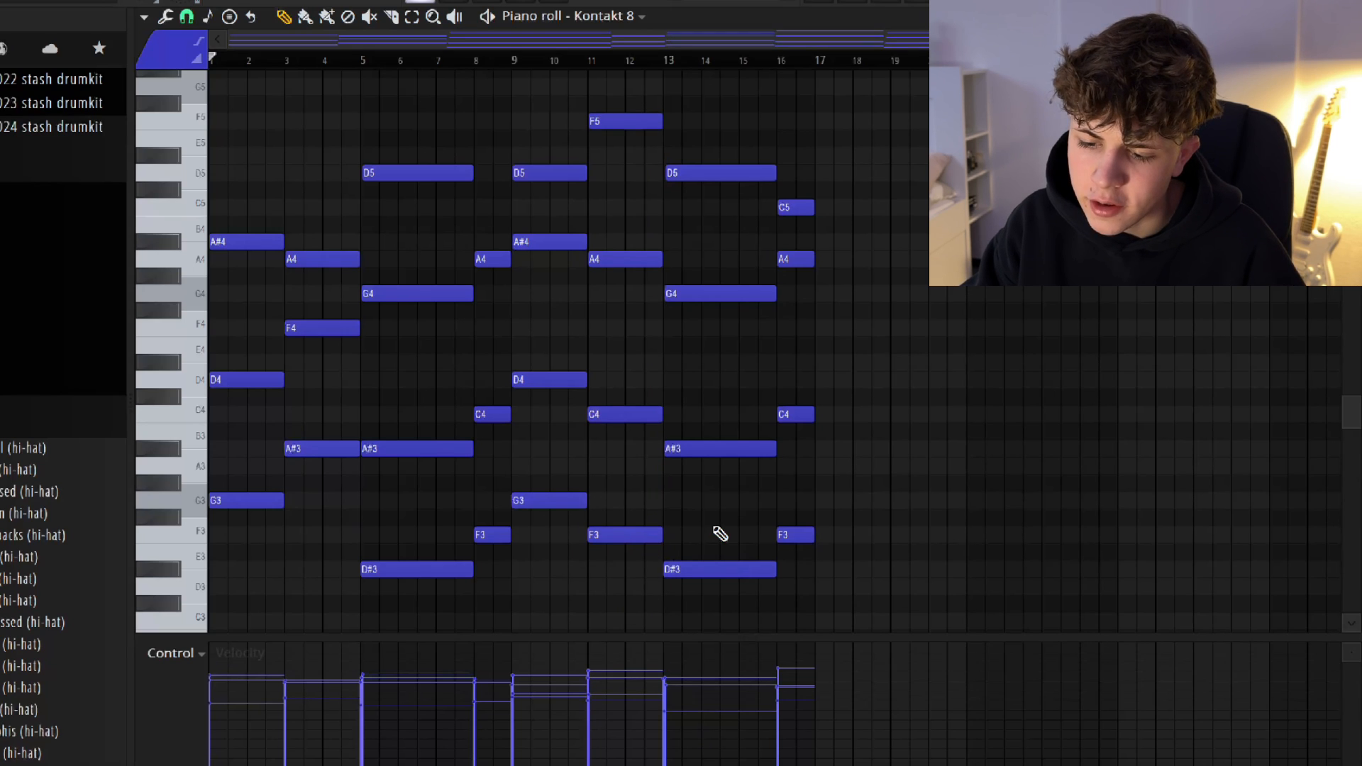
left_click_drag(677, 604, 736, 130)
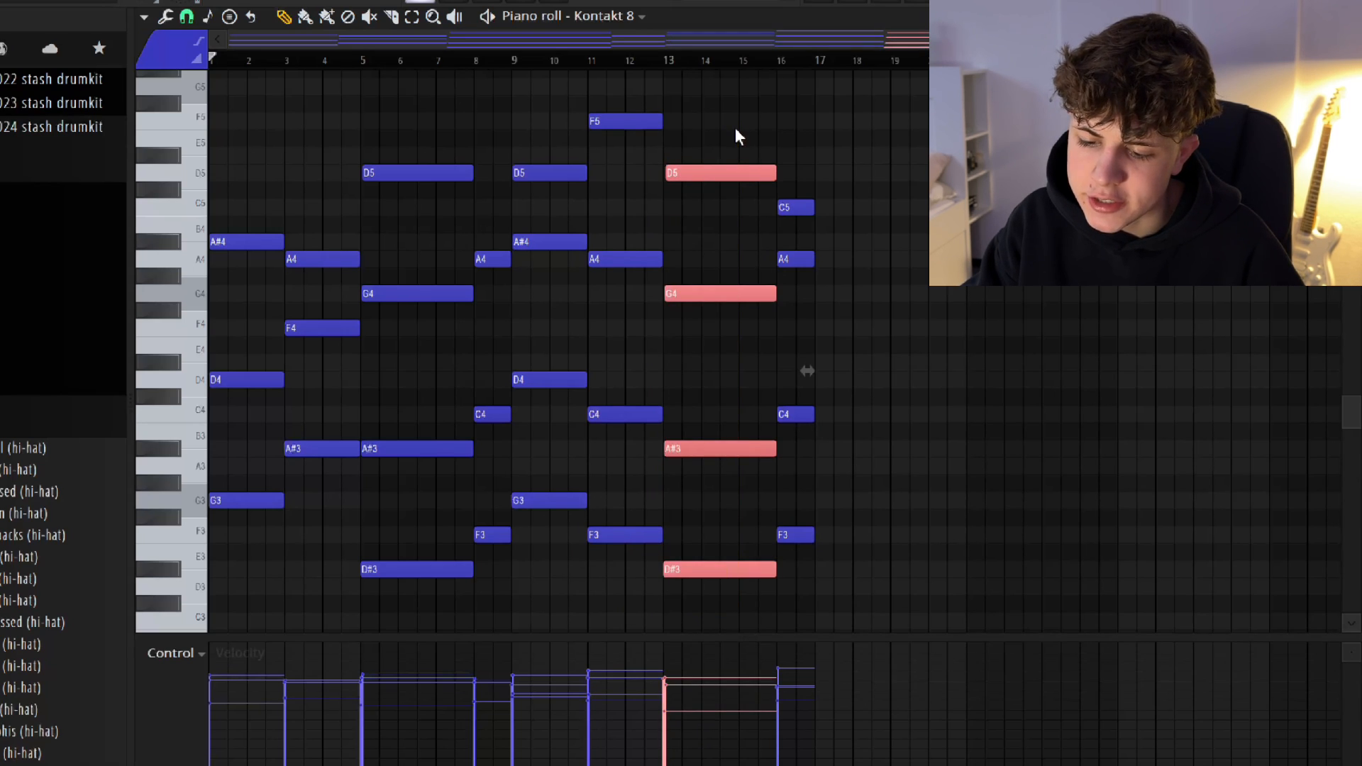
right_click(736, 128)
left_click_drag(806, 561, 807, 148)
right_click(821, 161)
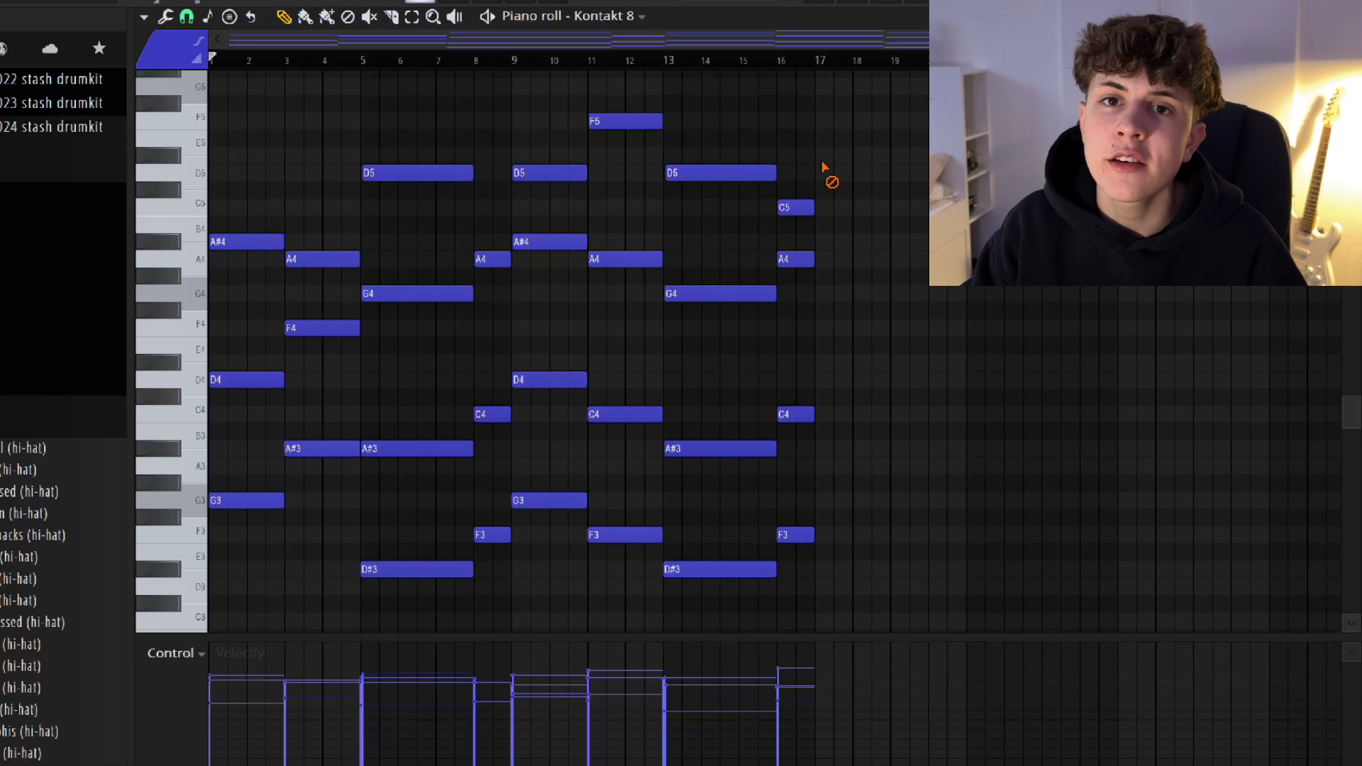
Play back the Kontakt 8 chord progression and the soloed New Recording 48 clip on Track 10.
key("space")
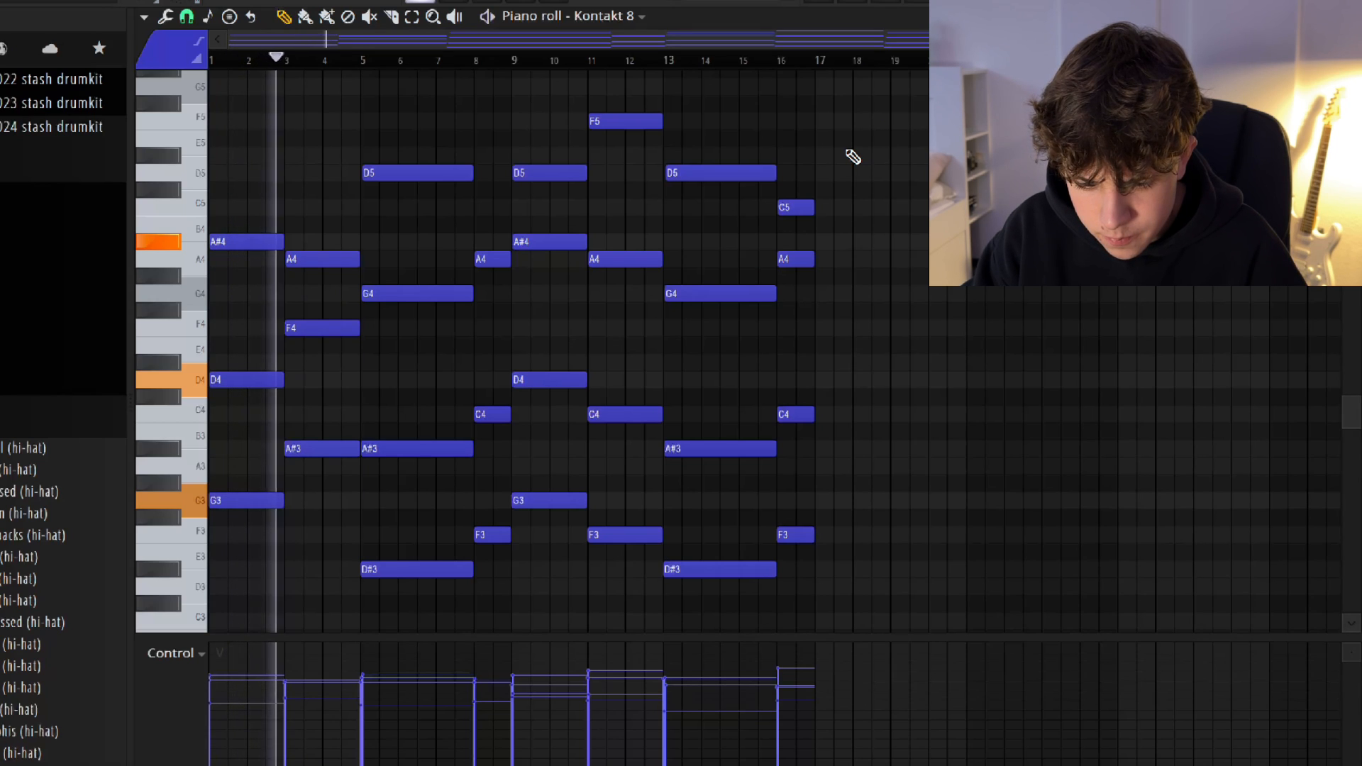
key("space")
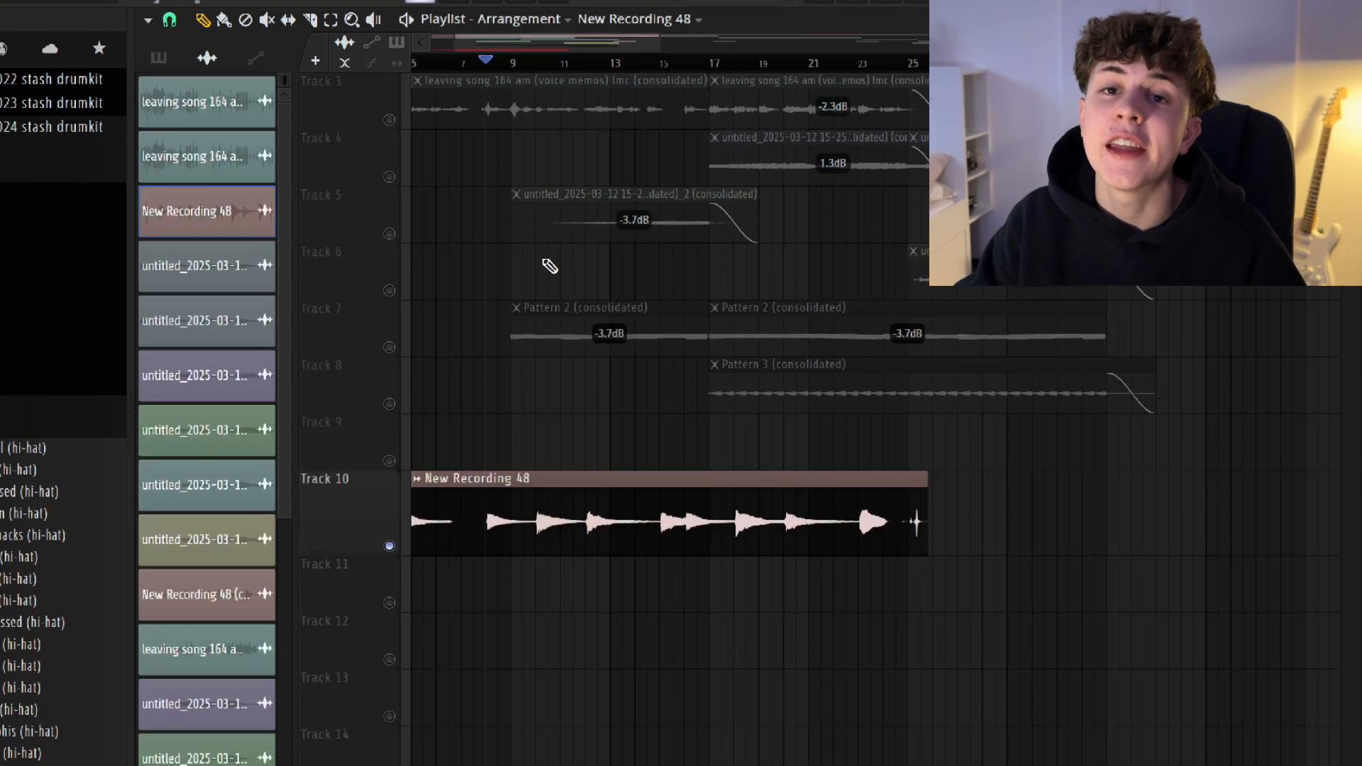
key("space")
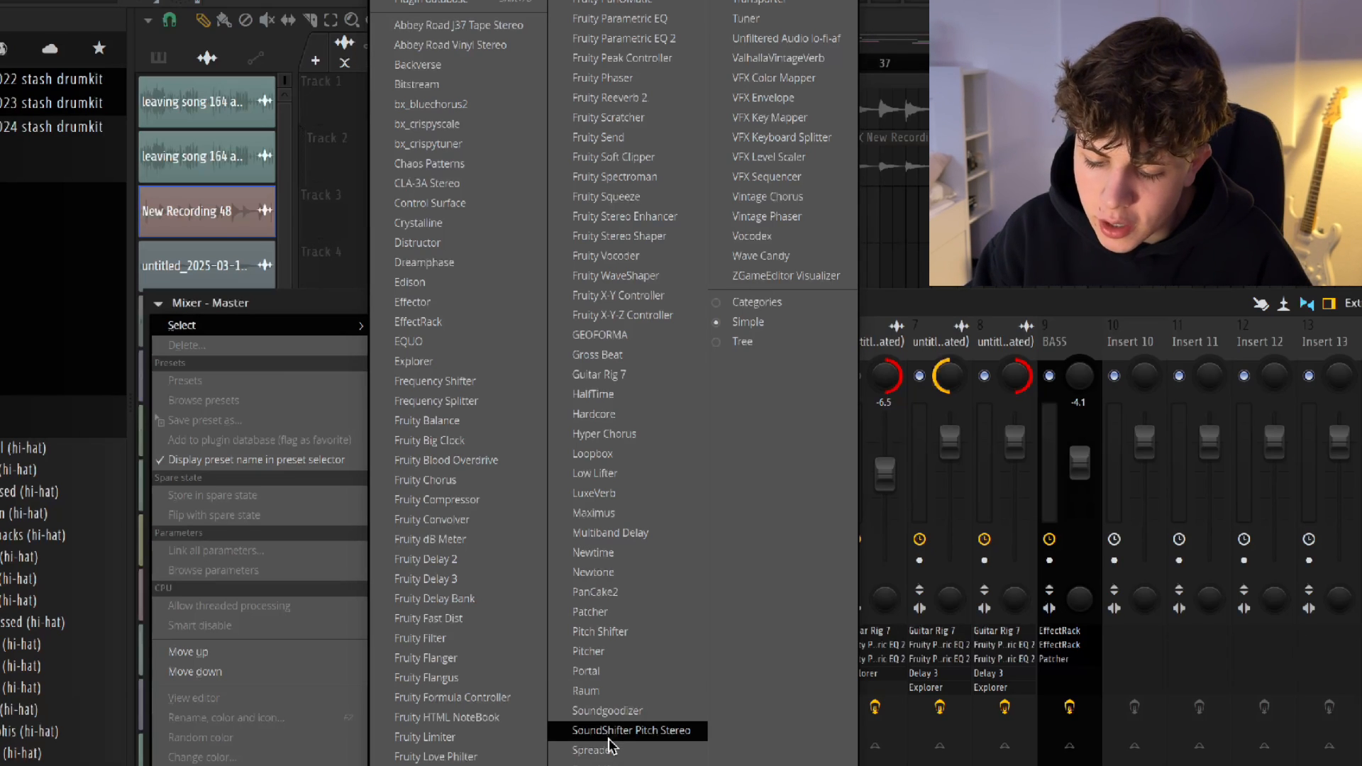
Add SoundShifter Pitch Stereo to the Master mixer track and lower its semitone transposition.
left_click(608, 737)
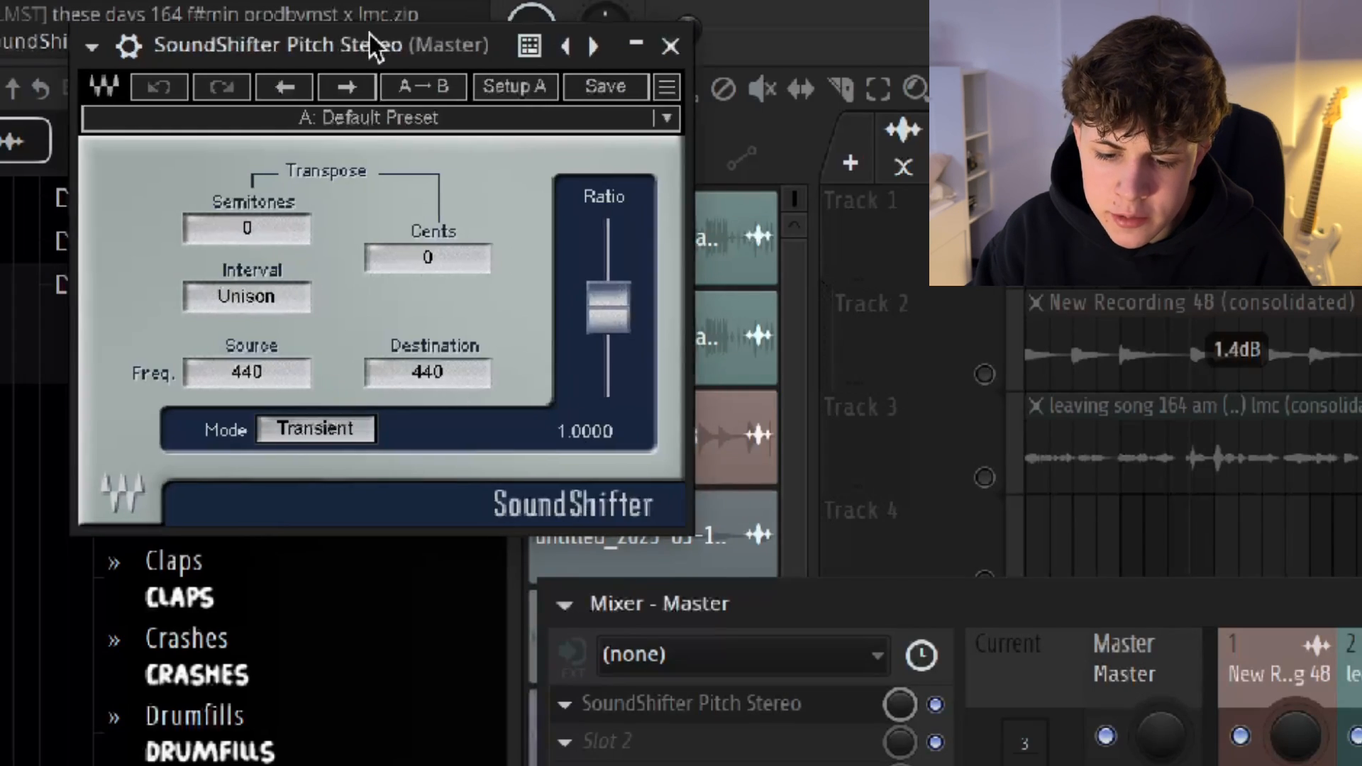
left_click_drag(374, 46, 686, 111)
left_click(599, 309)
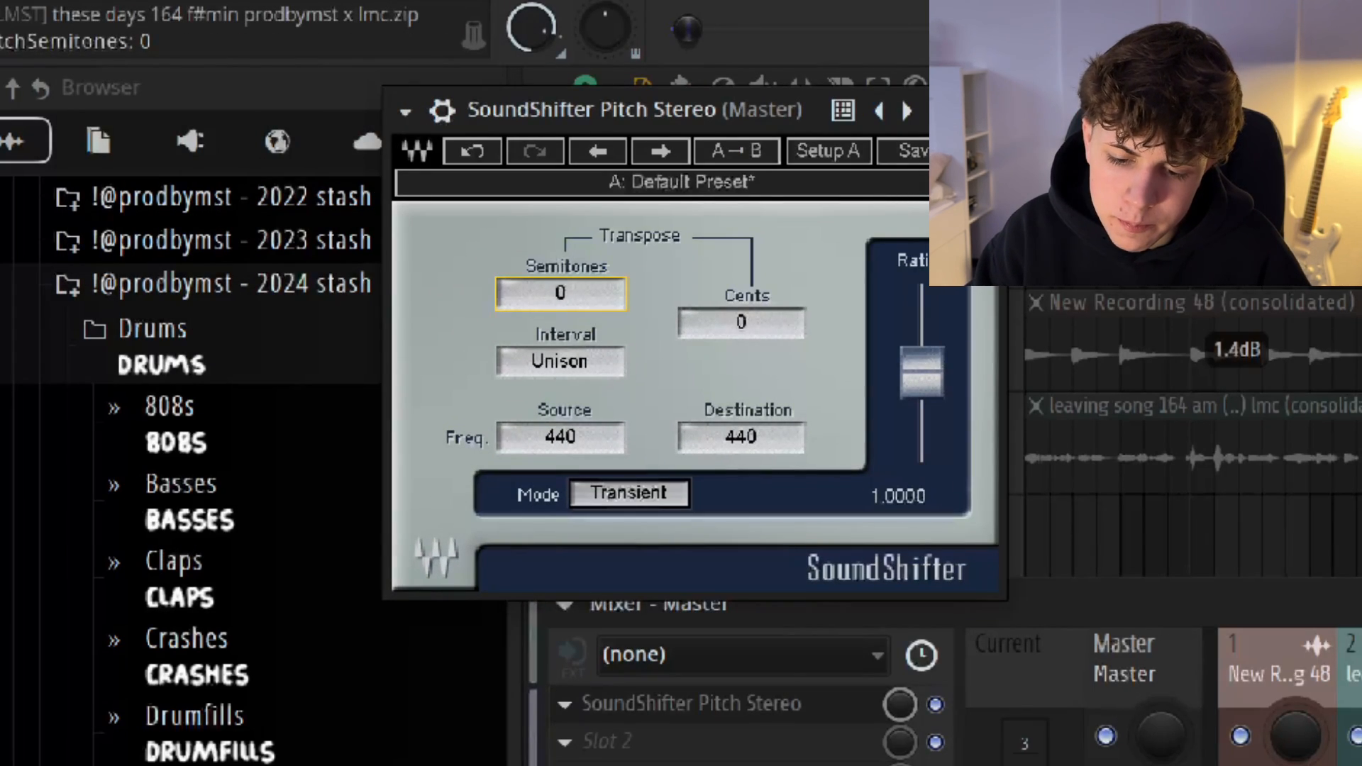
key("Down")
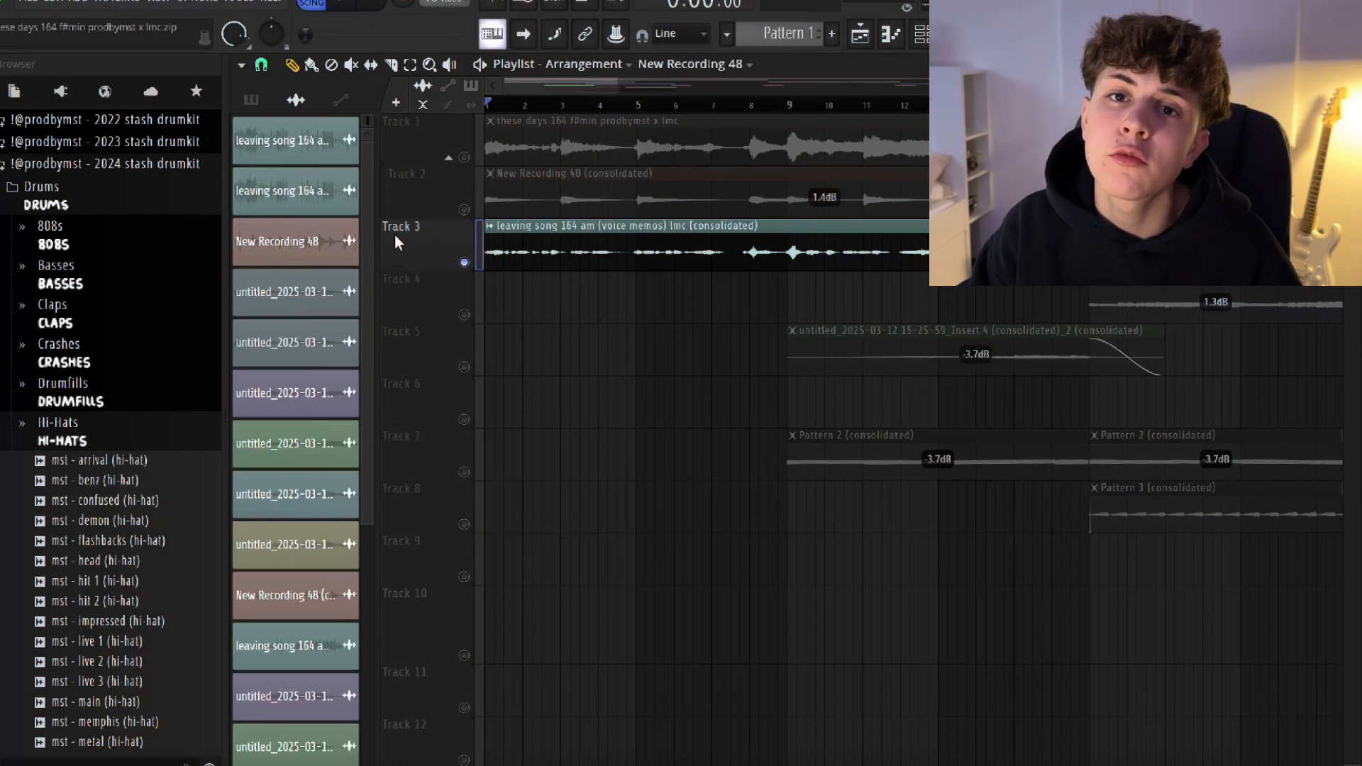
Make Track 3 taller, play its soloed voice memos clip, and open the Fruity Parametric EQ 2 on the clip's mixer track.
left_click_drag(411, 271, 417, 288)
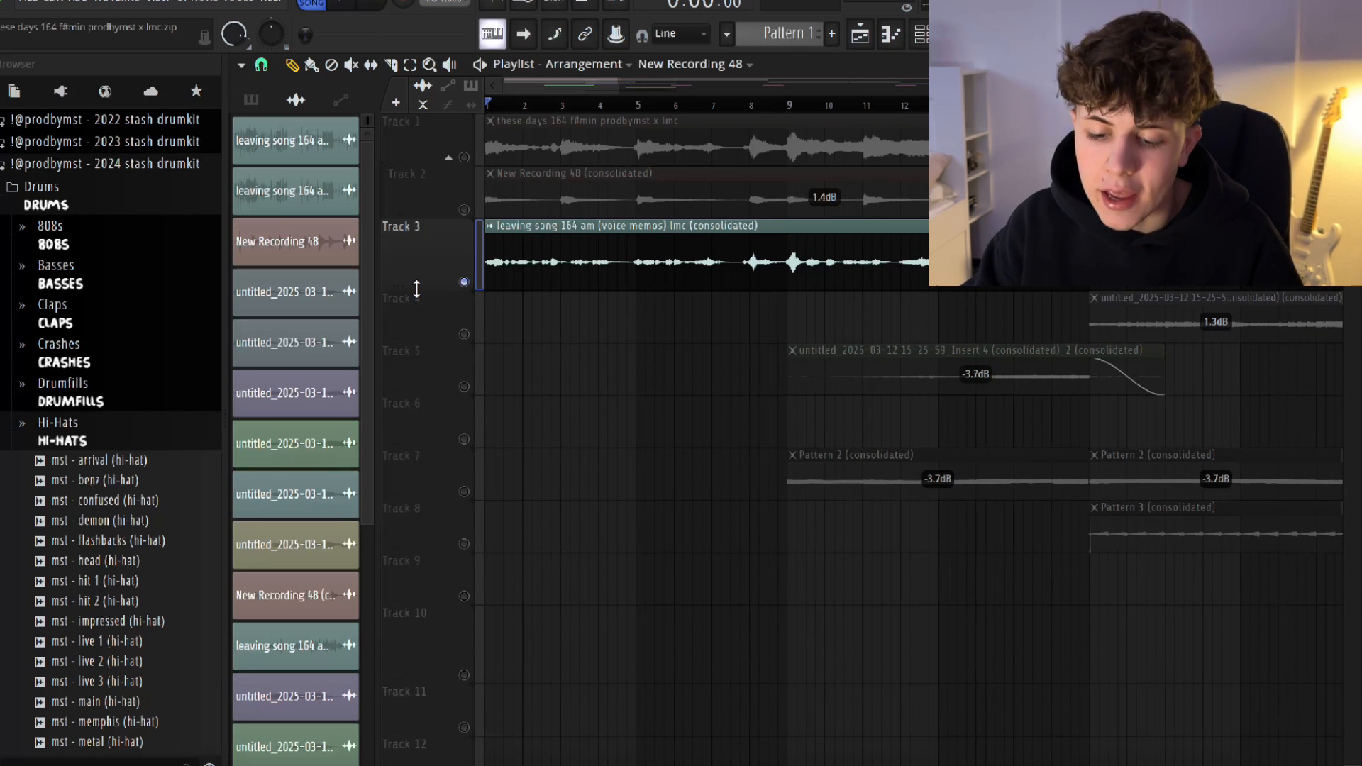
key("space")
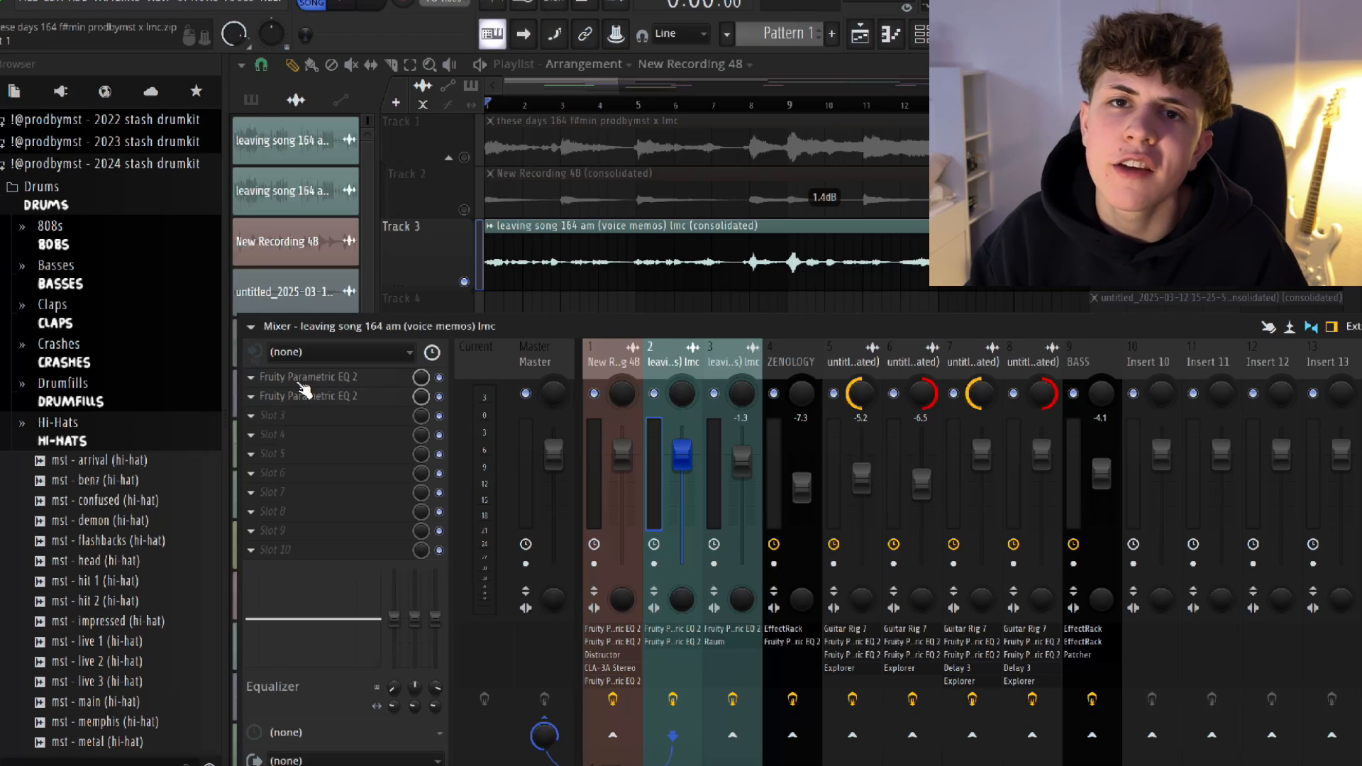
left_click(302, 392)
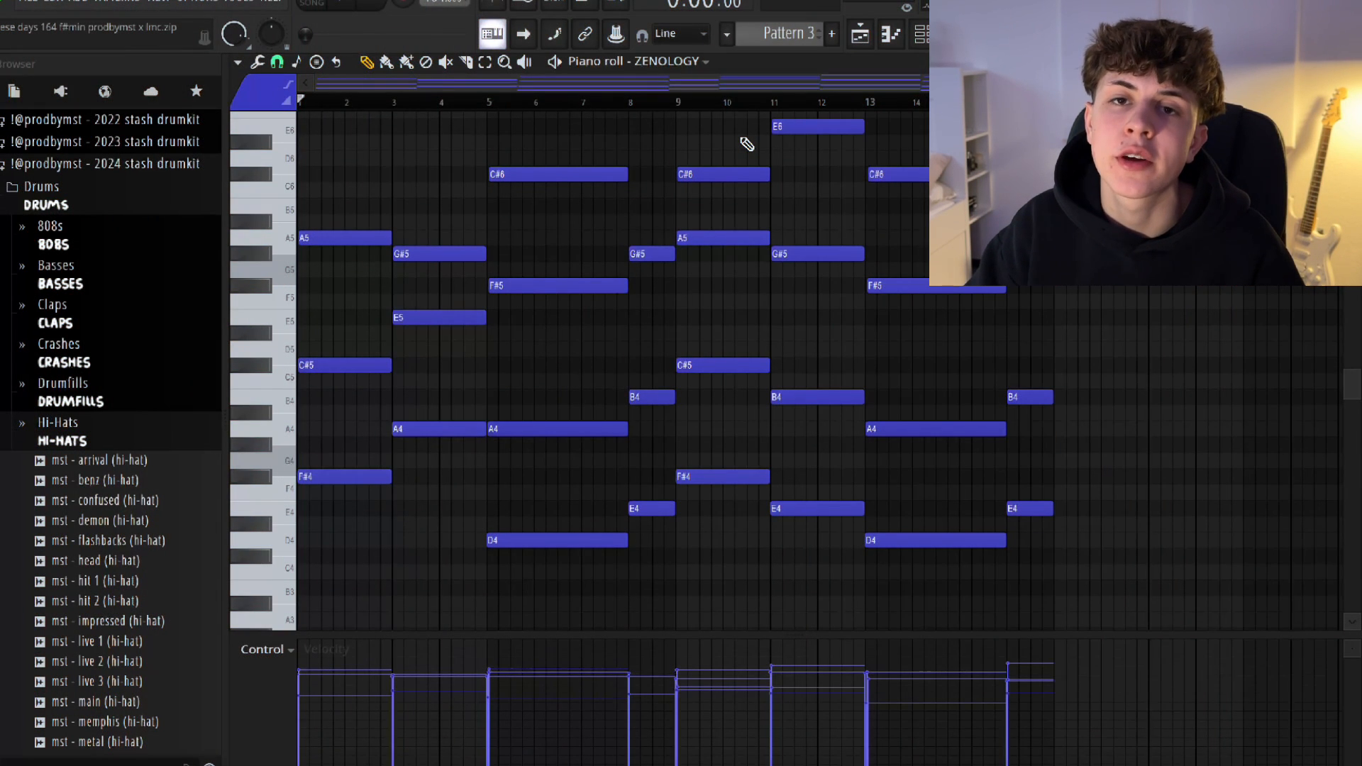
Play back the ZENOLOGY chord pattern in the piano roll.
left_click(687, 63)
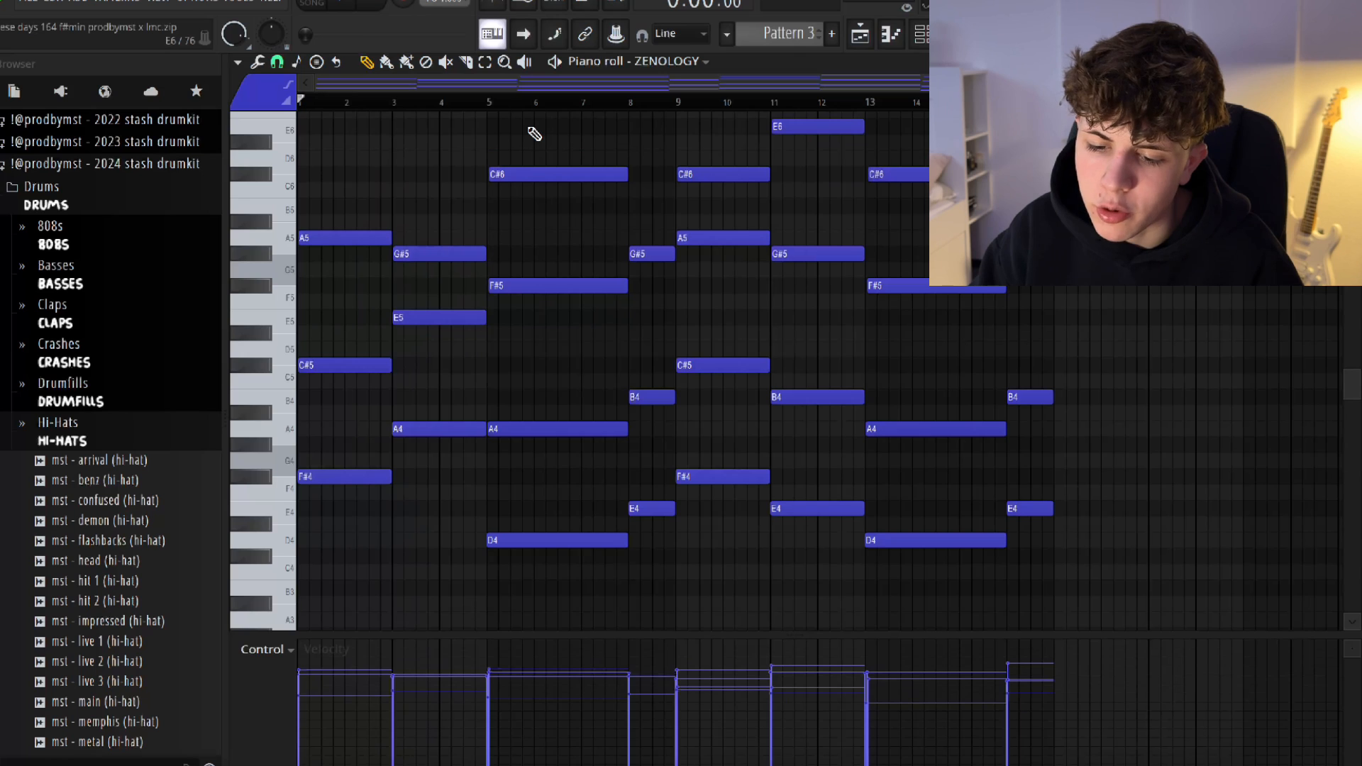
key("space")
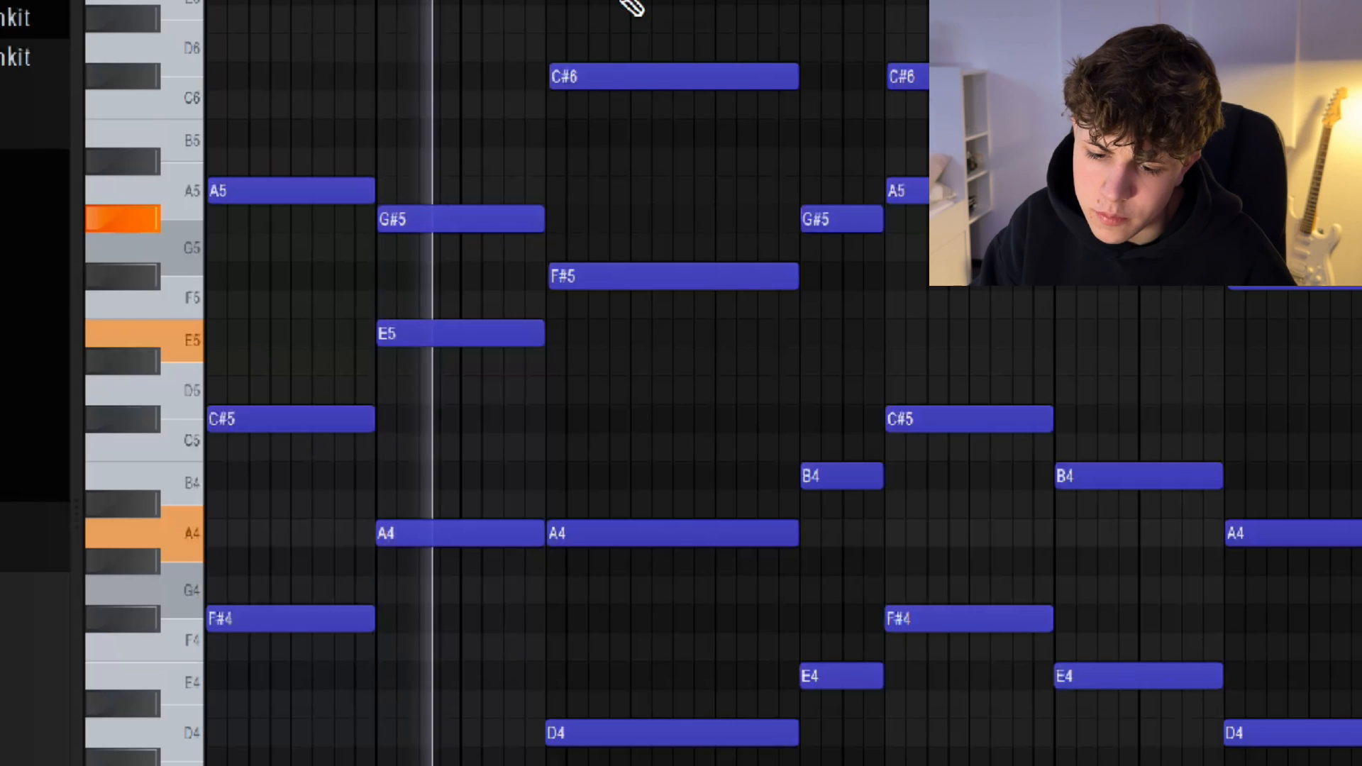
key("space")
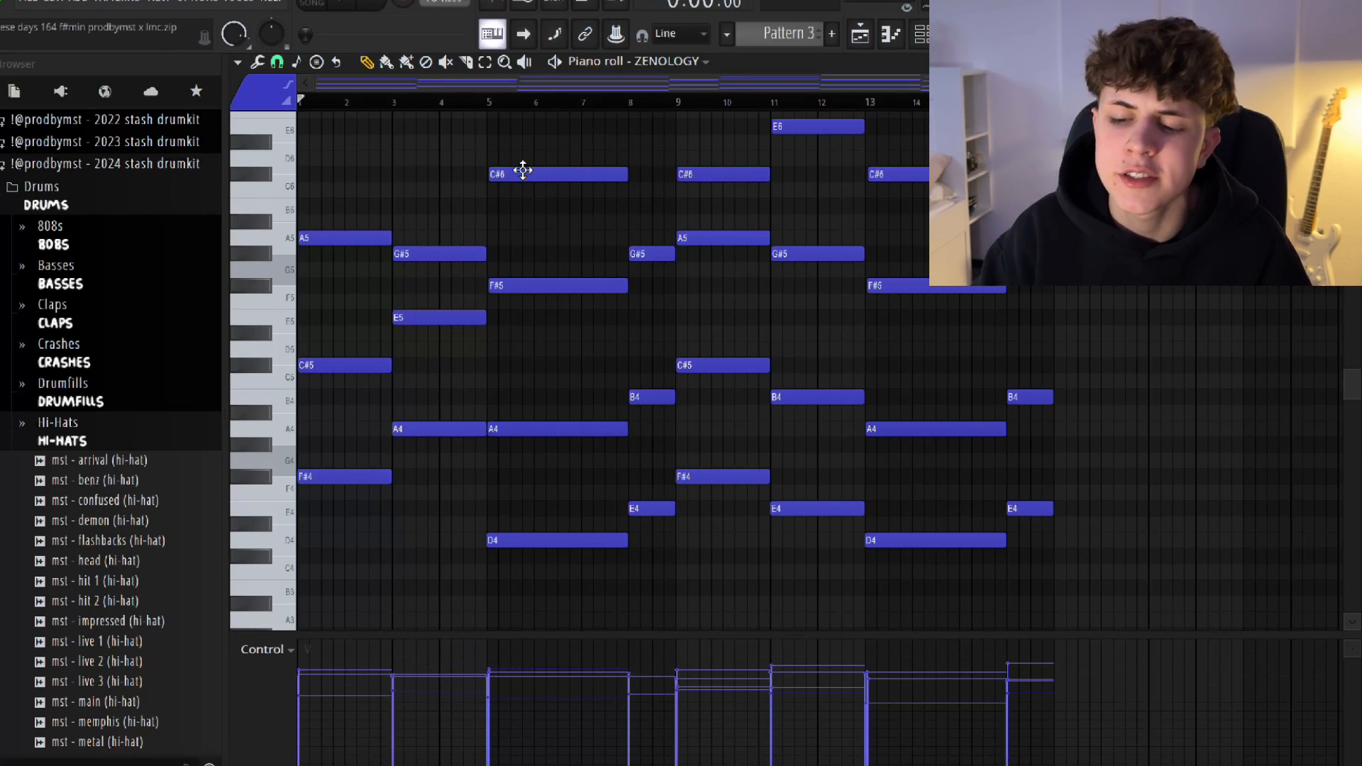
Inspect the EffectRack's Tremolator rhythm settings and the Fruity Parametric EQ 2 curve on the ZENOLOGY mixer track.
left_click(952, 33)
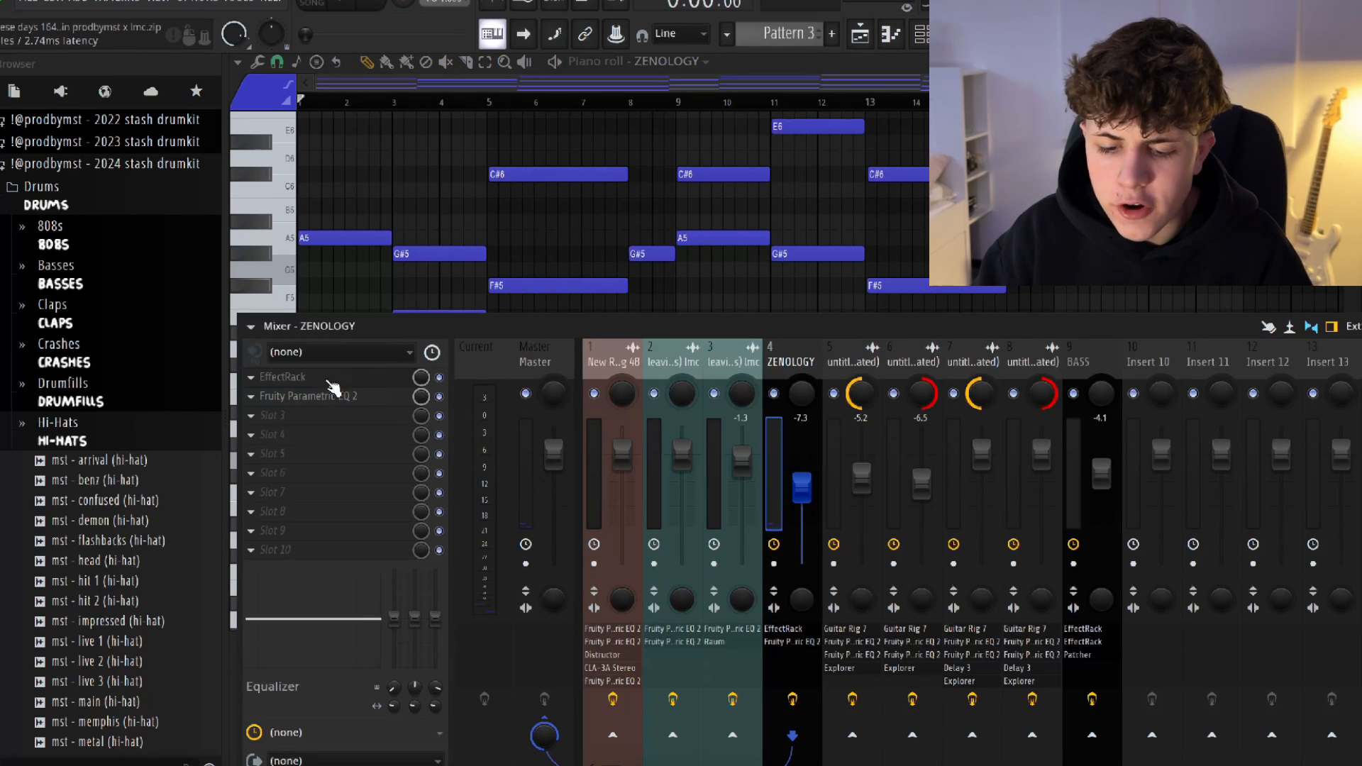
left_click(323, 376)
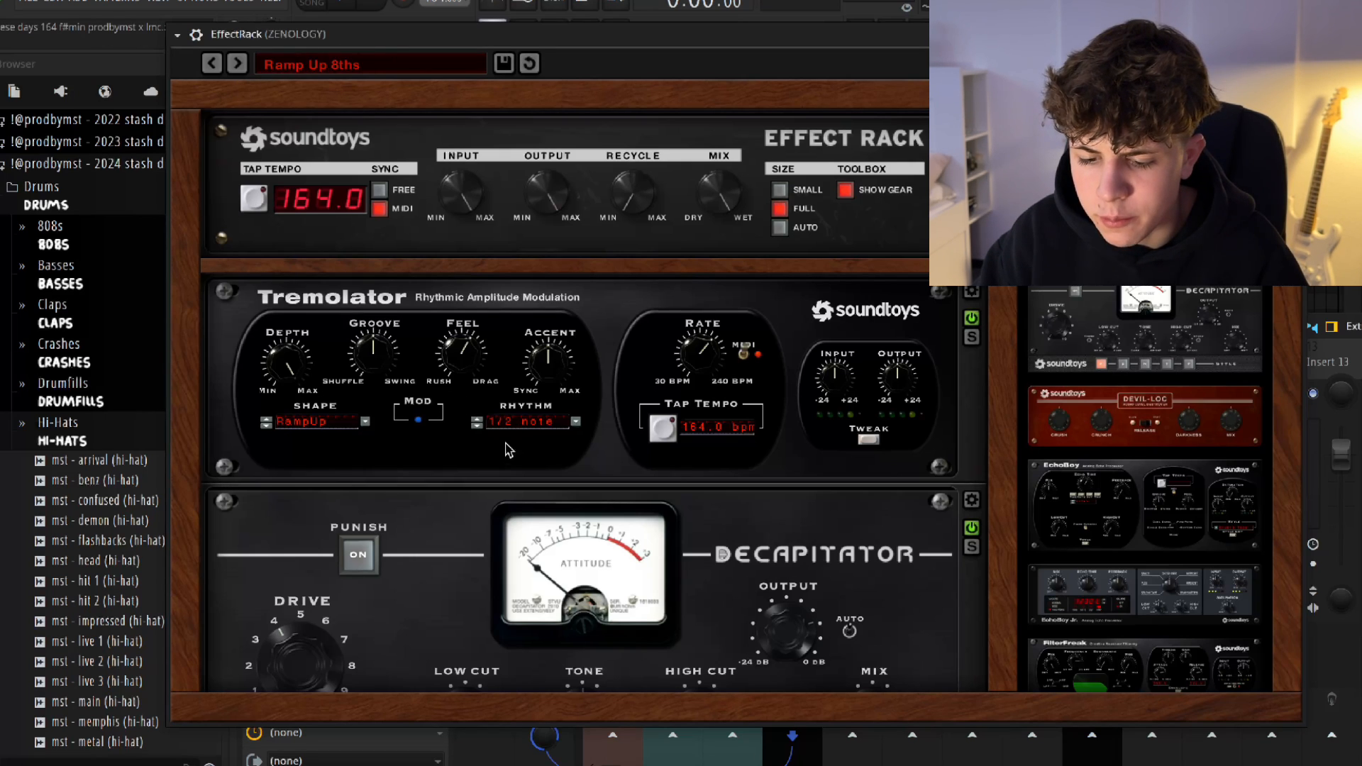
left_click(496, 420)
left_click(458, 342)
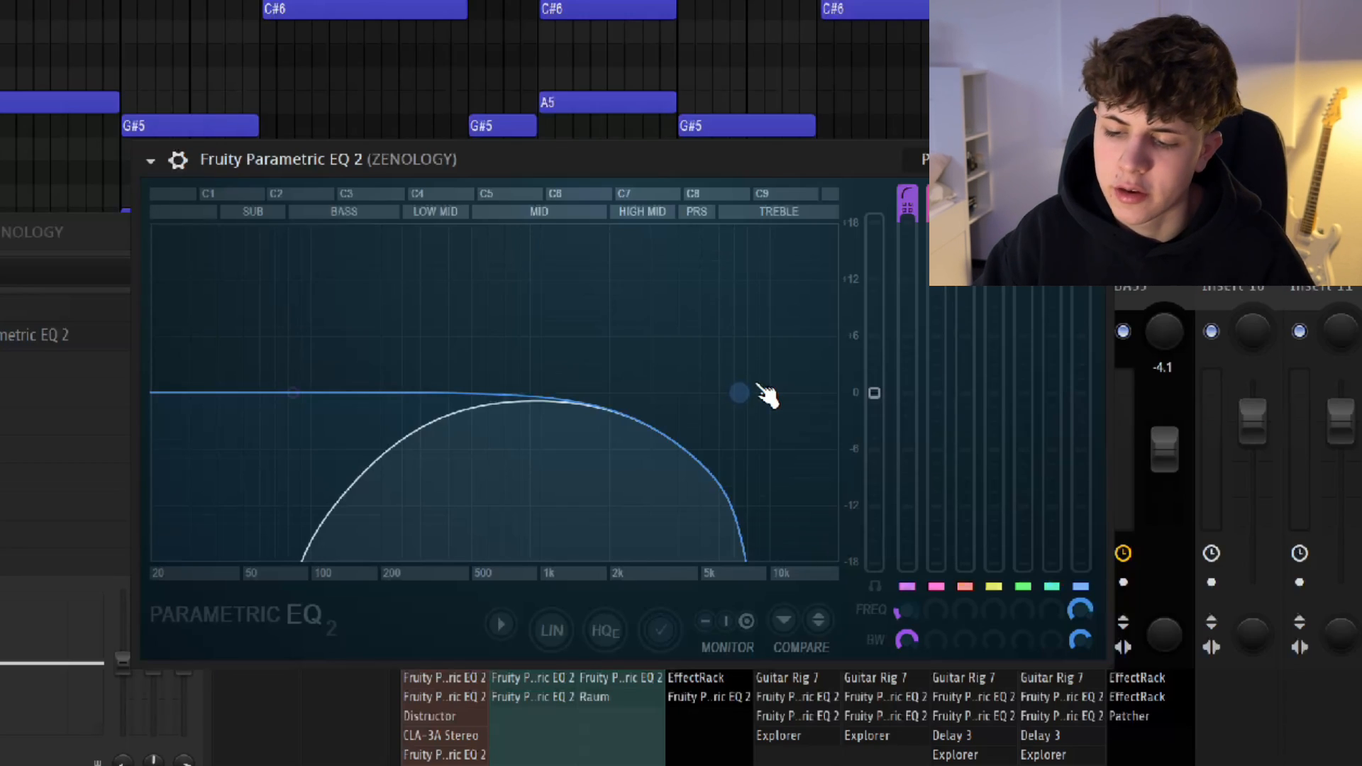
left_click(1090, 159)
right_click(683, 331)
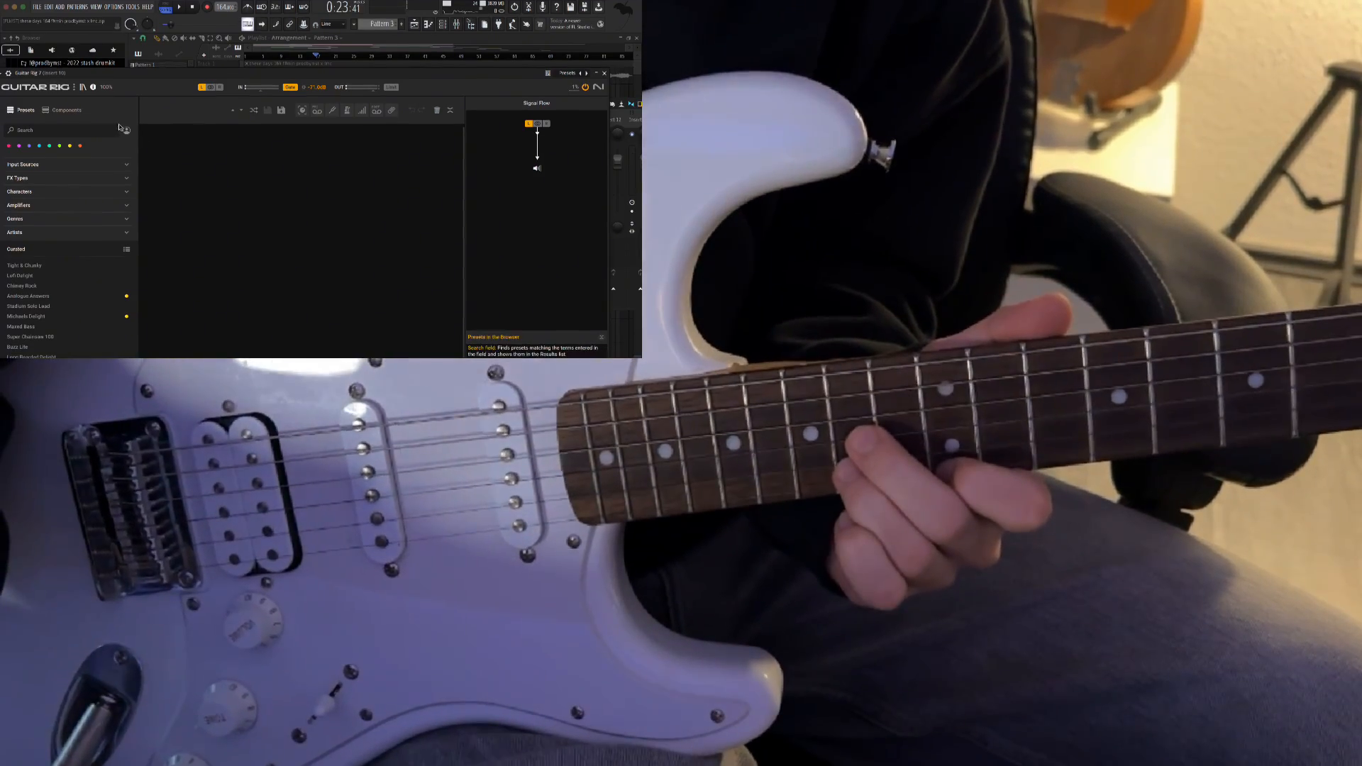
Show the user presets in Guitar Rig 7 and load the "clean allrounder" preset.
left_click(126, 135)
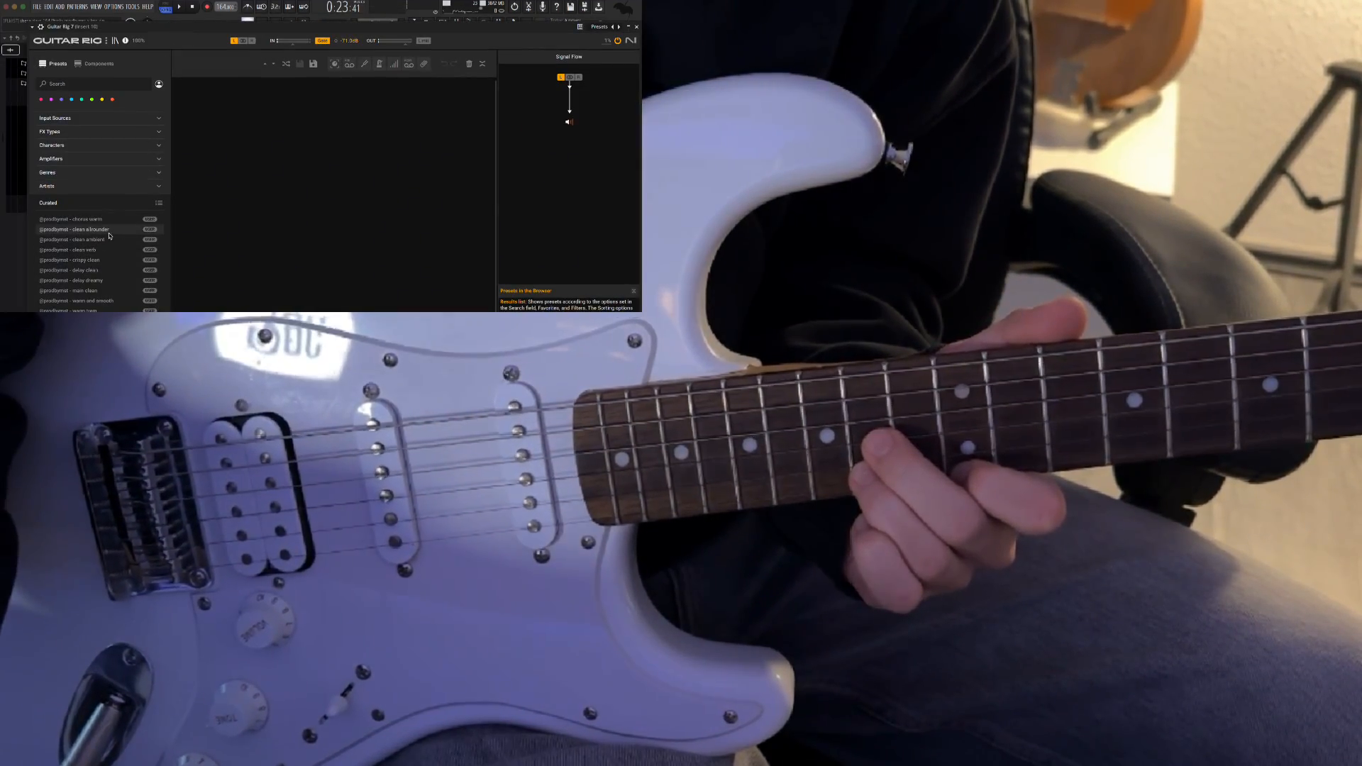
left_click(73, 229)
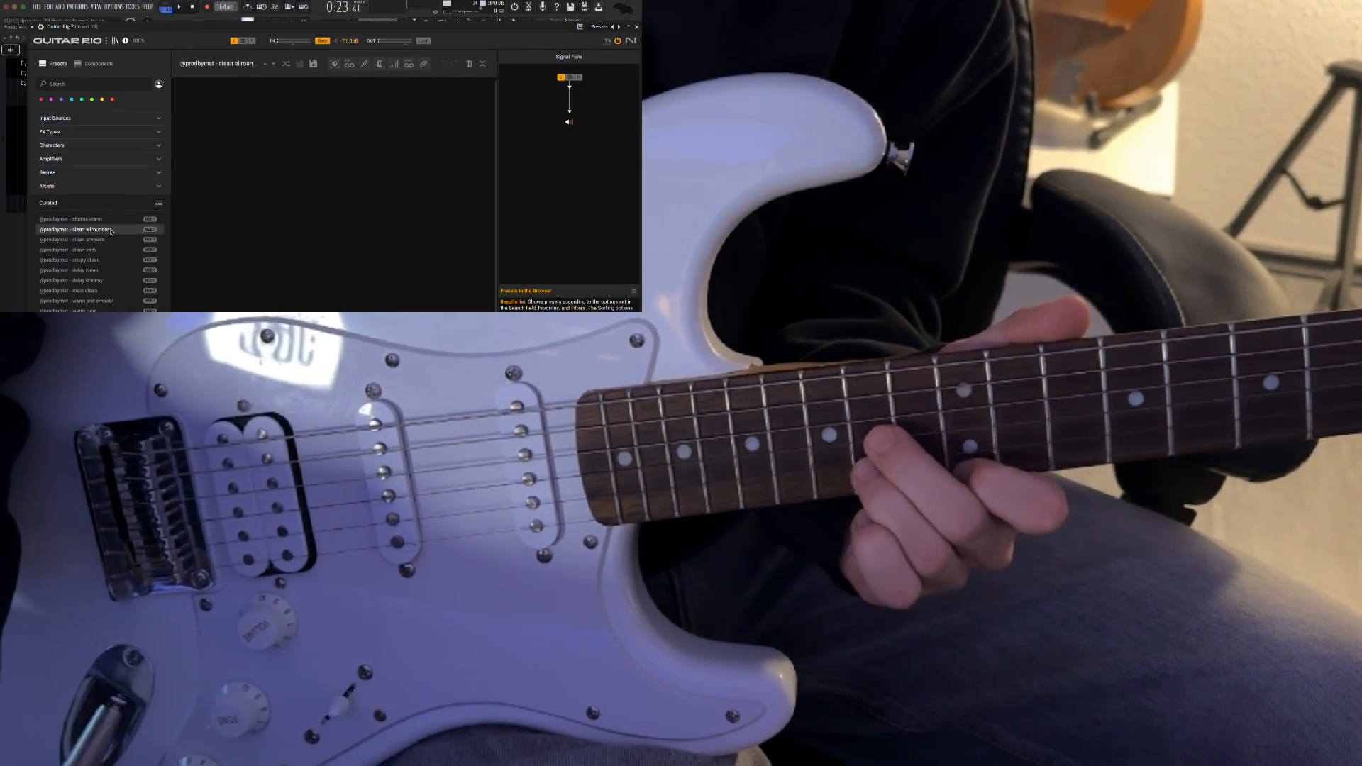